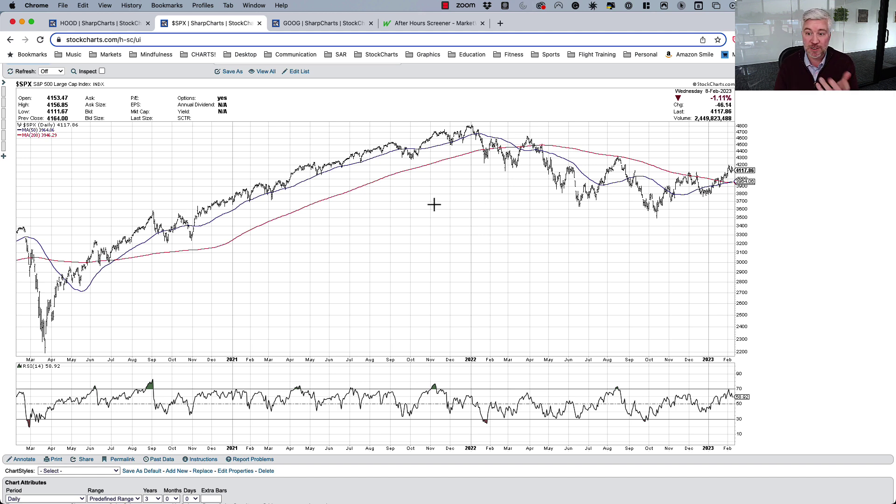
Set the daily S&P 500 chart's predefined range to 2 years and refresh the chart.
scroll(392, 314, down, 5)
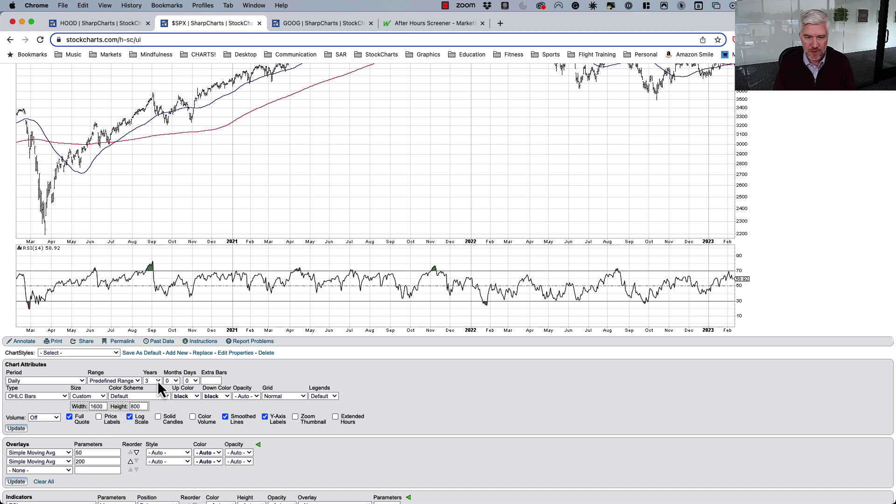
click(157, 380)
click(158, 374)
click(15, 428)
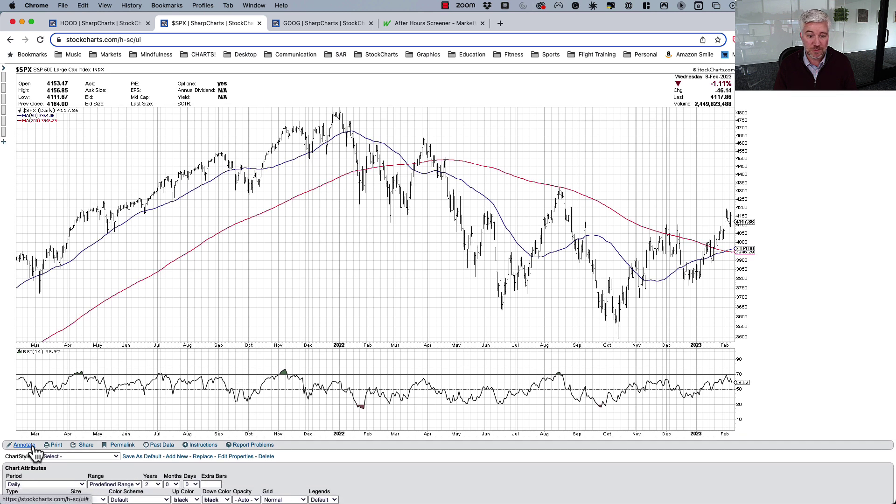
Annotate the chart with thicker solid red trendlines over the November 2021 to January 2022 highs on both price and RSI.
click(29, 446)
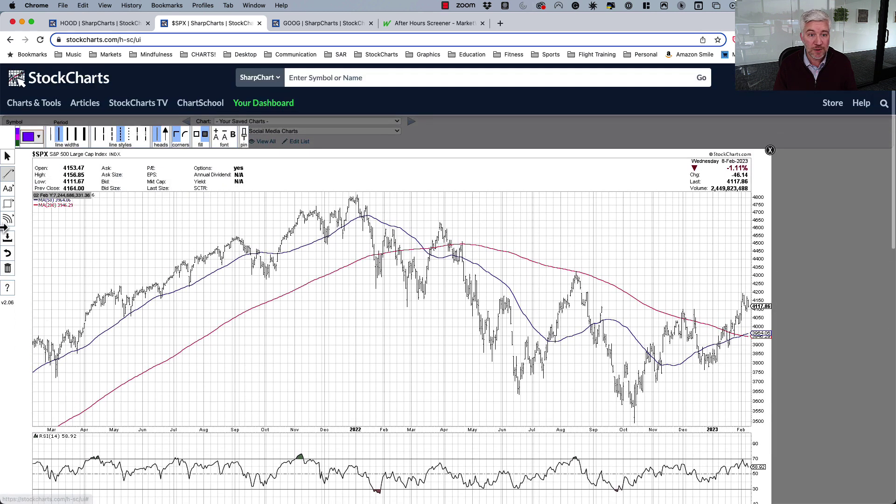
click(8, 173)
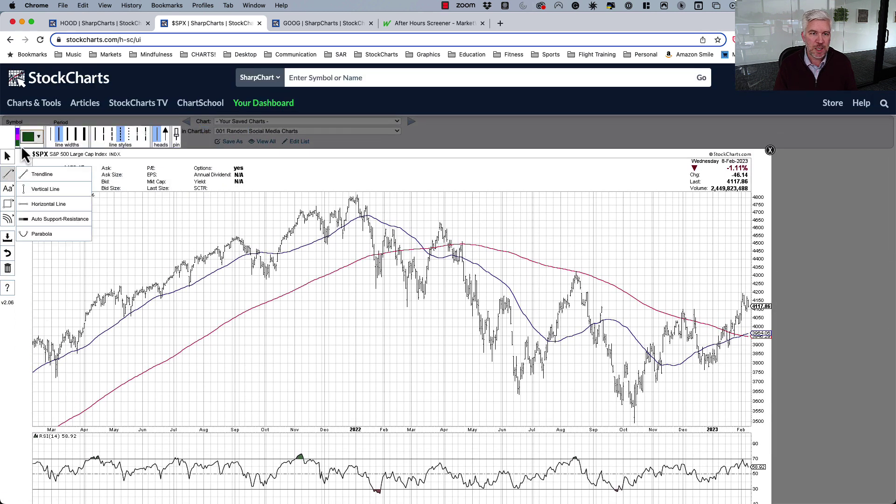
click(28, 137)
click(39, 165)
click(194, 233)
click(95, 135)
click(68, 135)
drag(294, 210, 361, 192)
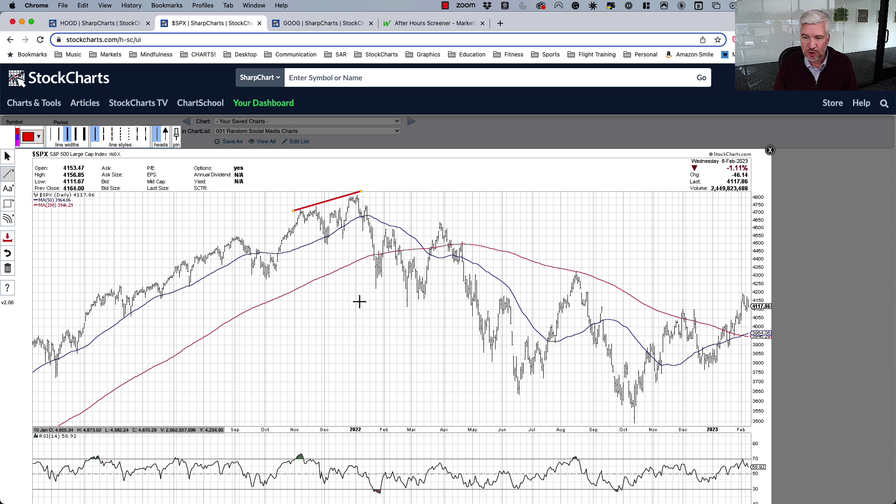
scroll(362, 287, down, 4)
drag(295, 373, 366, 387)
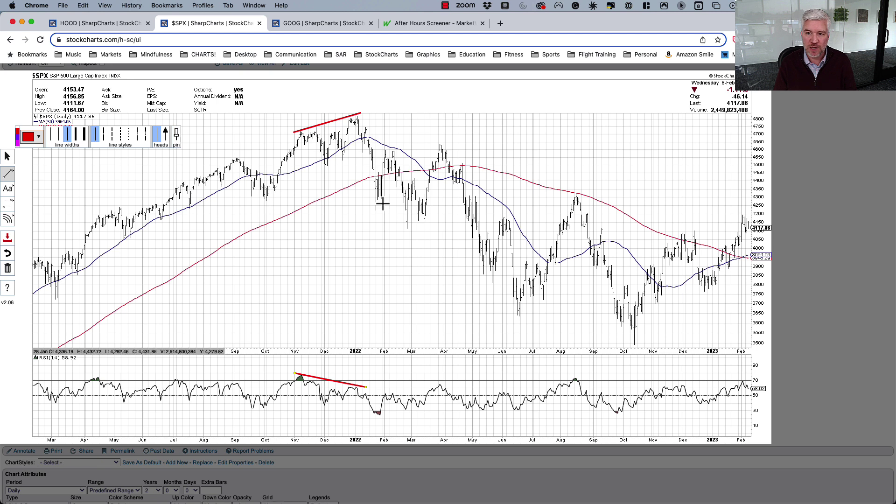
Draw green trendlines under the late-January to March 2022 lows on both the price chart and the RSI.
click(31, 148)
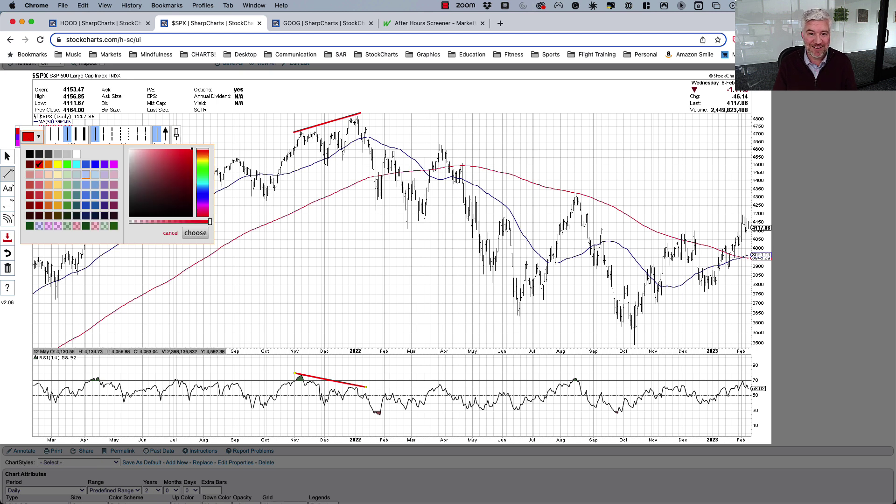
click(116, 234)
click(194, 239)
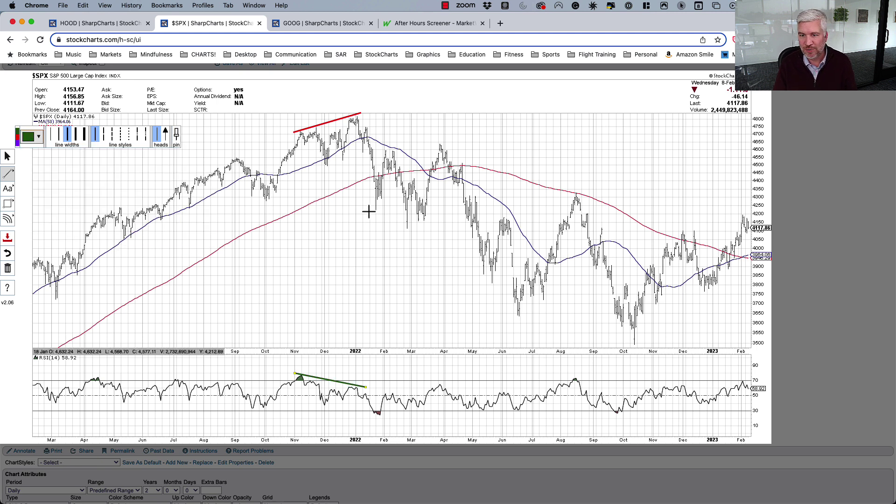
click(412, 229)
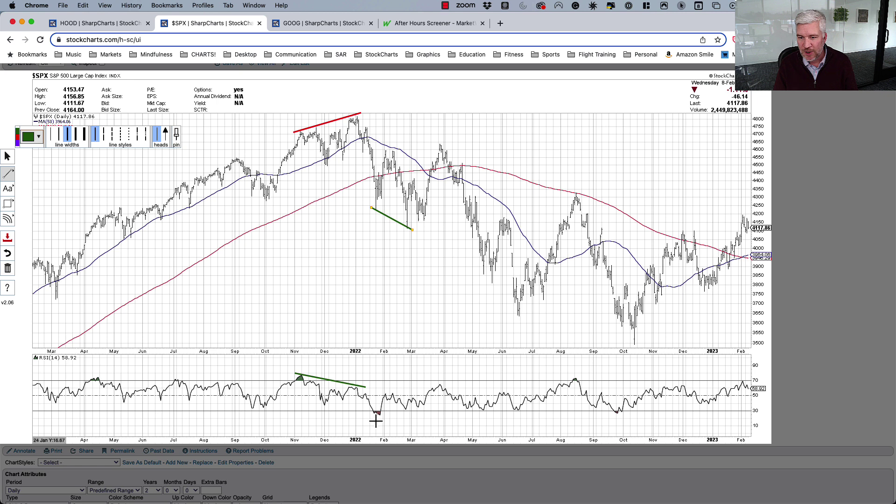
drag(376, 420, 427, 406)
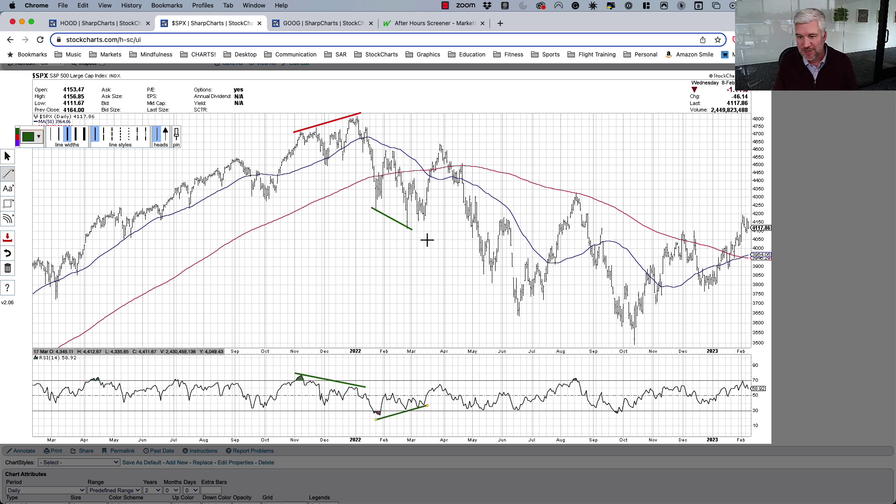
Recolor the trendline over the November 2021 to January 2022 RSI highs red.
click(8, 156)
click(330, 379)
click(28, 136)
click(19, 157)
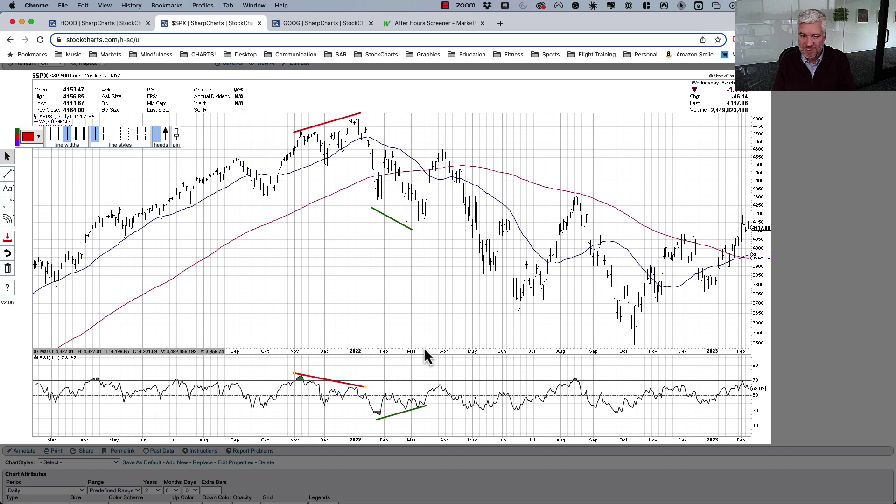
click(376, 419)
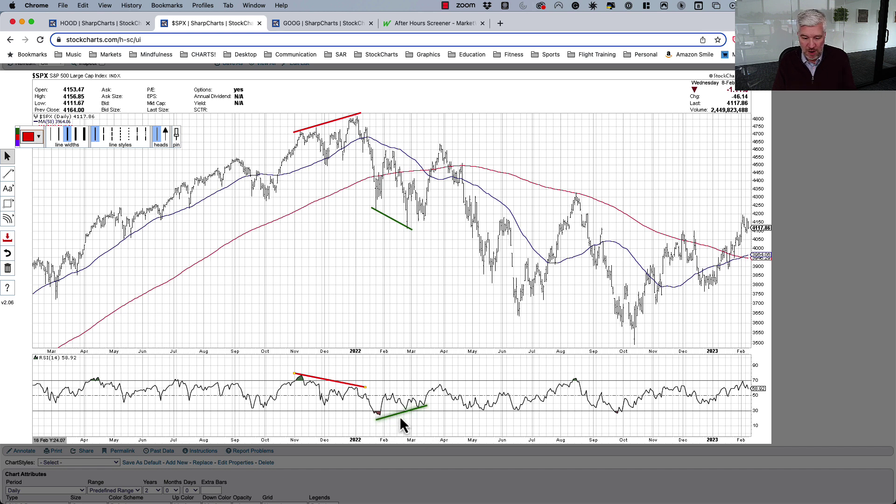
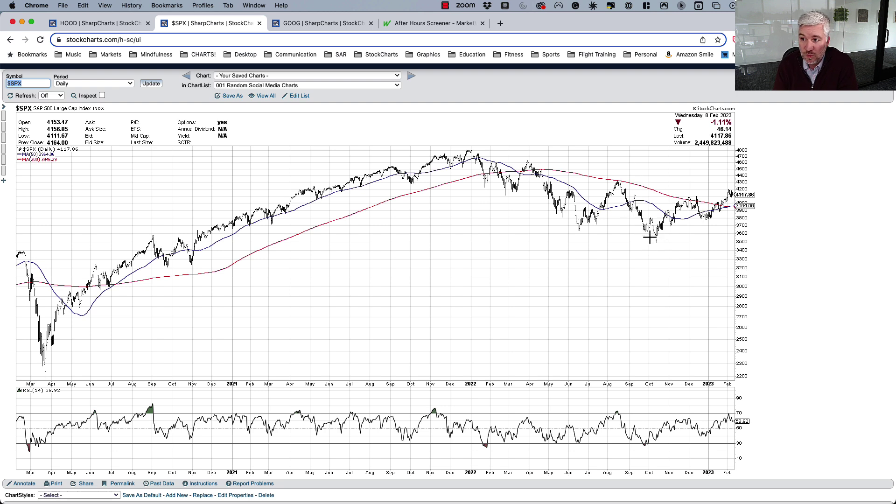
Draw green trendlines at the September to October 2022 lows on price and RSI, and exit the annotations without saving.
scroll(10, 469, down, 1)
click(10, 469)
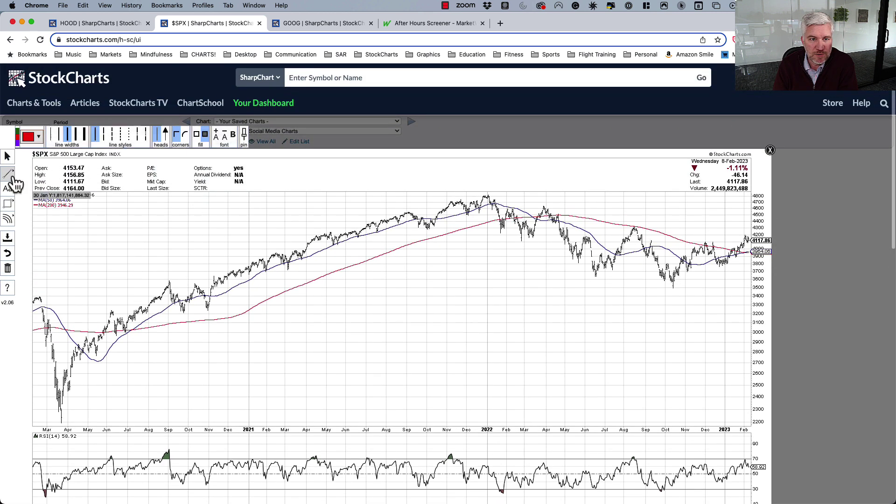
click(9, 175)
click(41, 177)
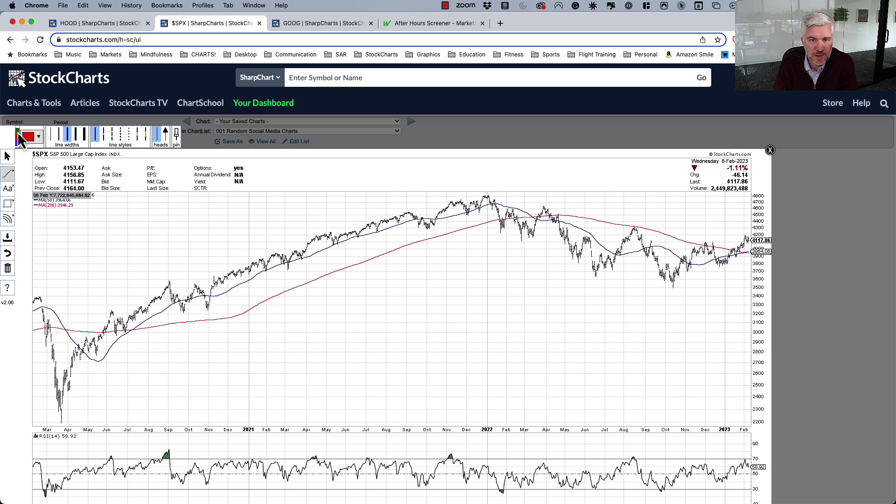
click(16, 140)
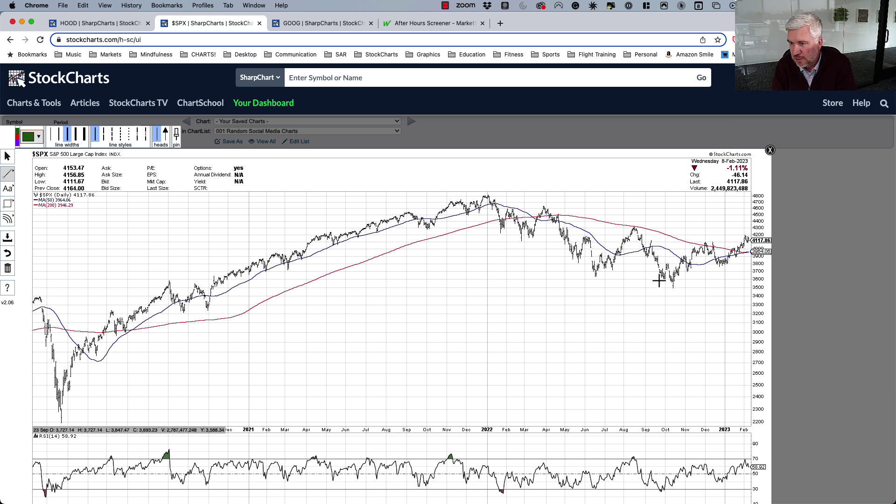
drag(659, 279, 675, 292)
scroll(680, 326, down, 1)
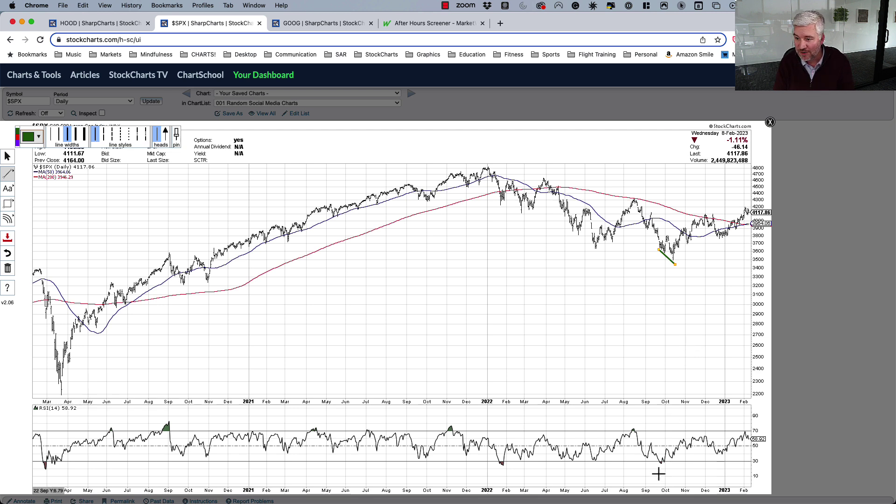
drag(658, 465, 674, 462)
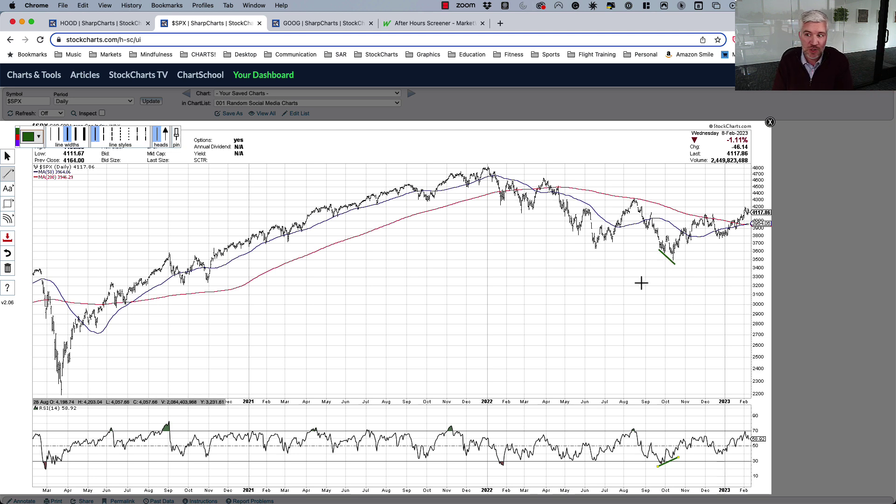
click(770, 122)
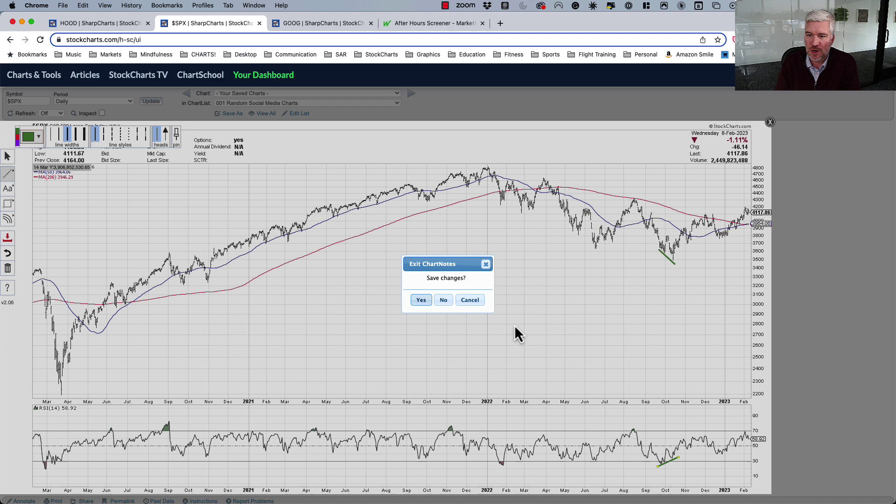
click(443, 303)
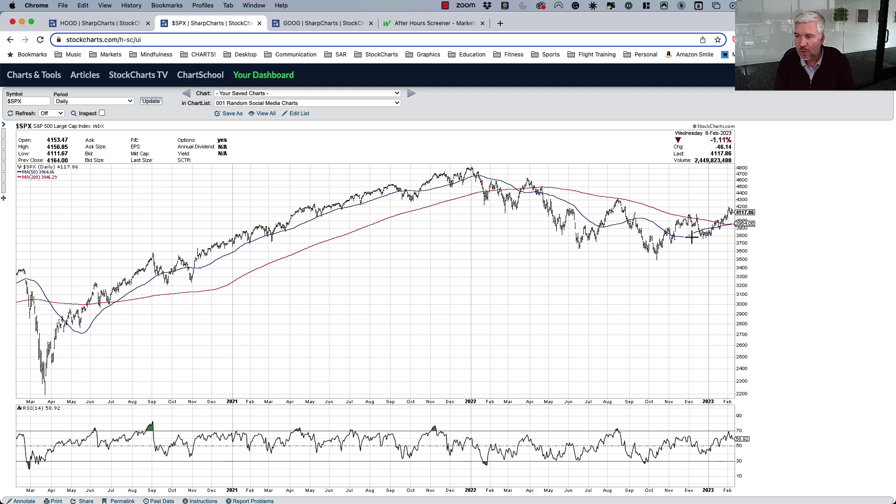
Annotate the chart with green parabolas under the December 2022 to January 2023 lows on both price and RSI.
click(24, 500)
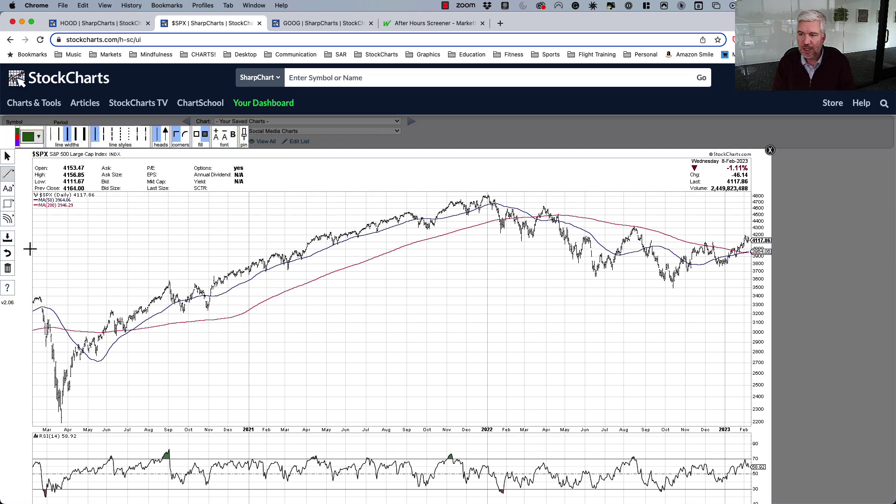
click(8, 176)
click(50, 230)
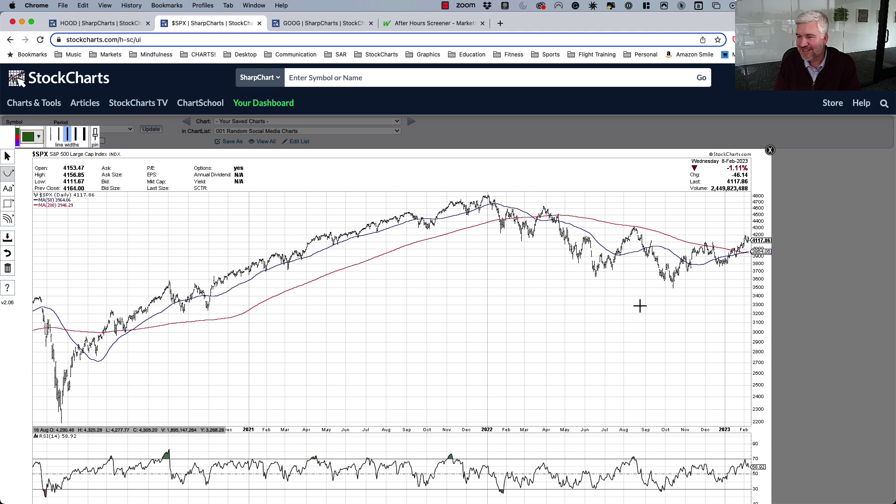
drag(710, 264, 732, 267)
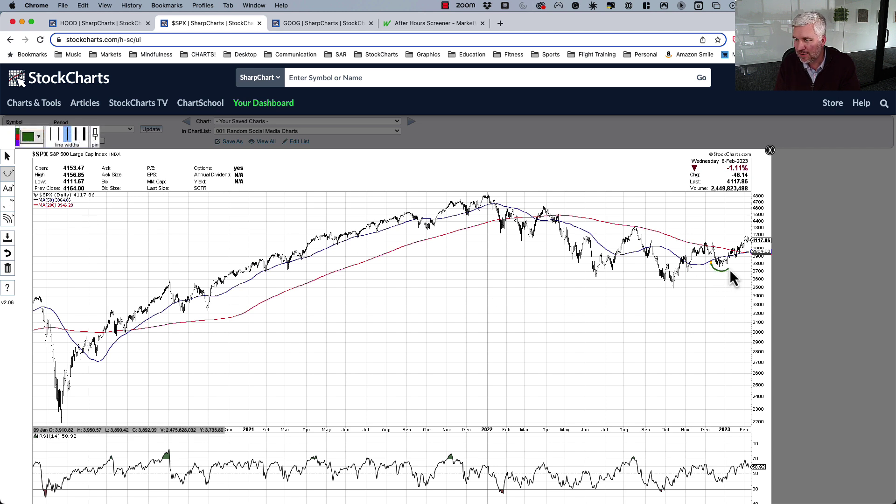
scroll(704, 336, down, 2)
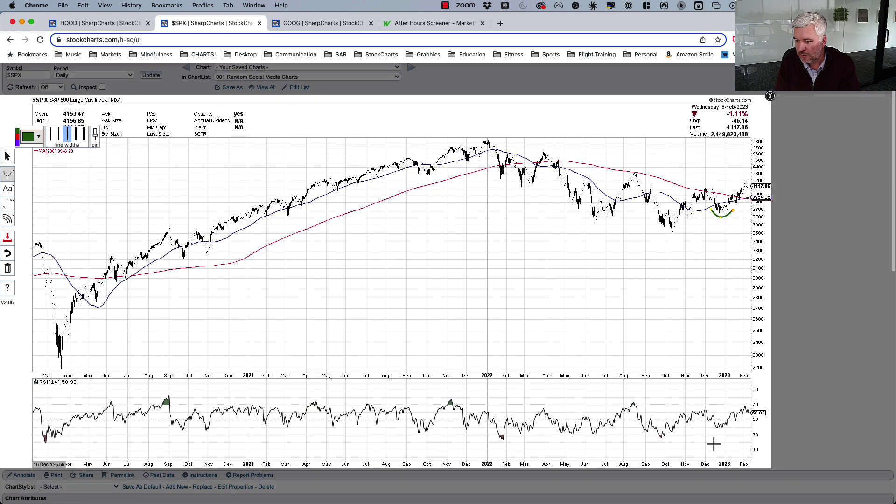
drag(709, 426, 730, 426)
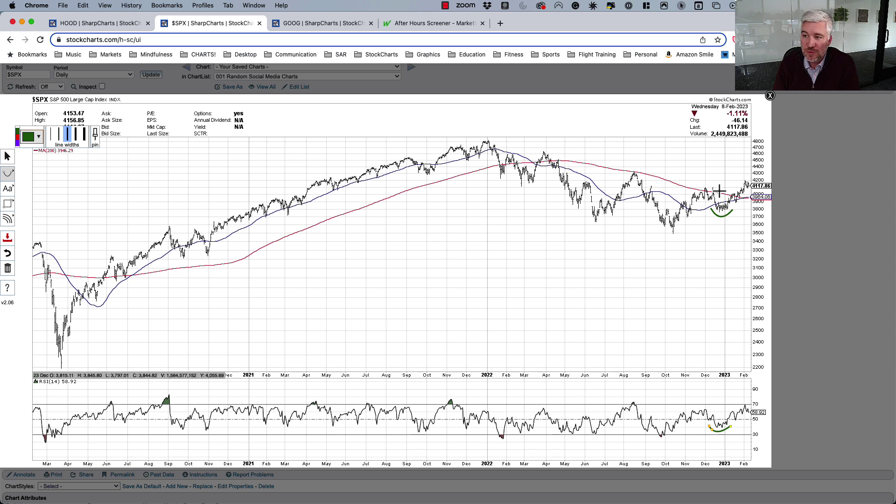
Draw a horizontal purple trendline at about 4080 from the late-November 2022 price high across to February 2023.
mouse_move(9, 177)
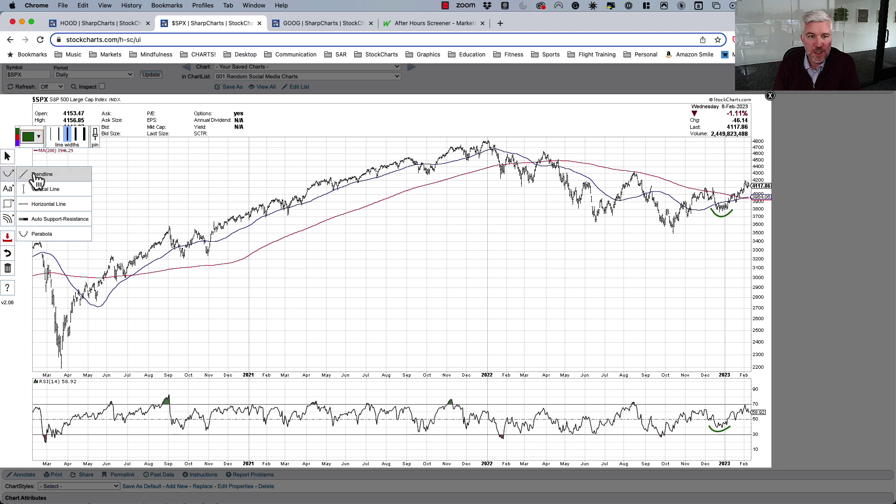
click(35, 173)
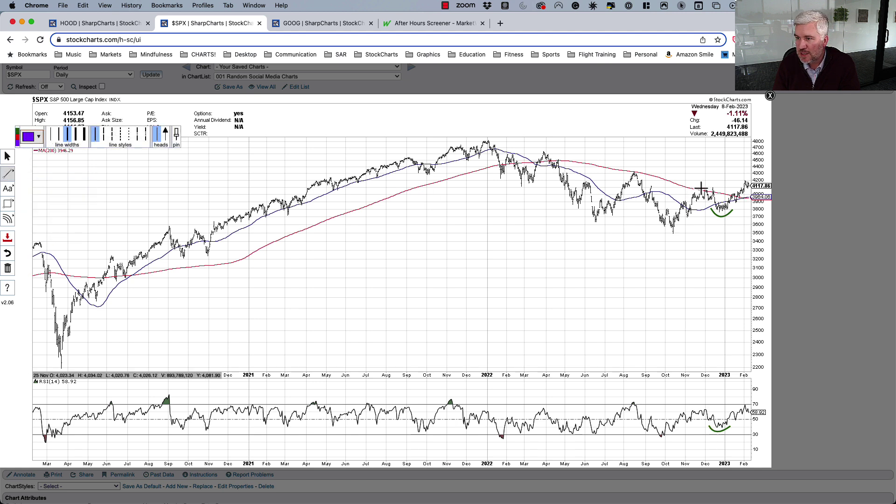
drag(702, 188, 752, 188)
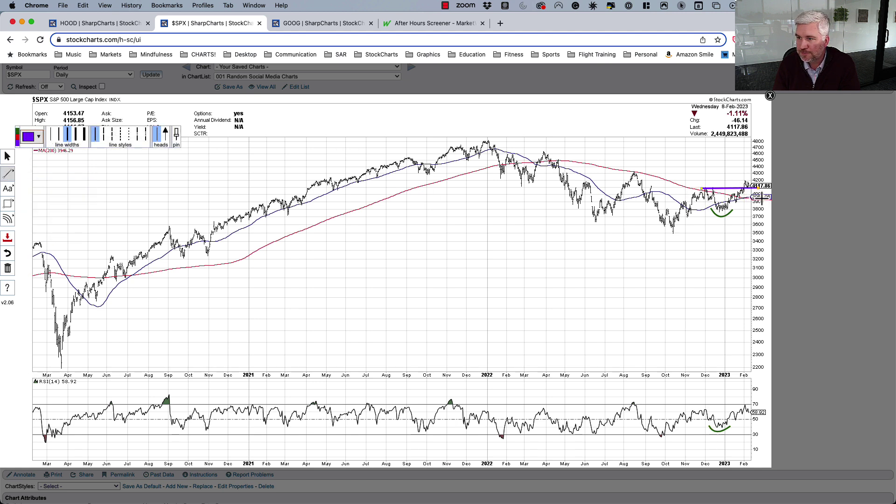